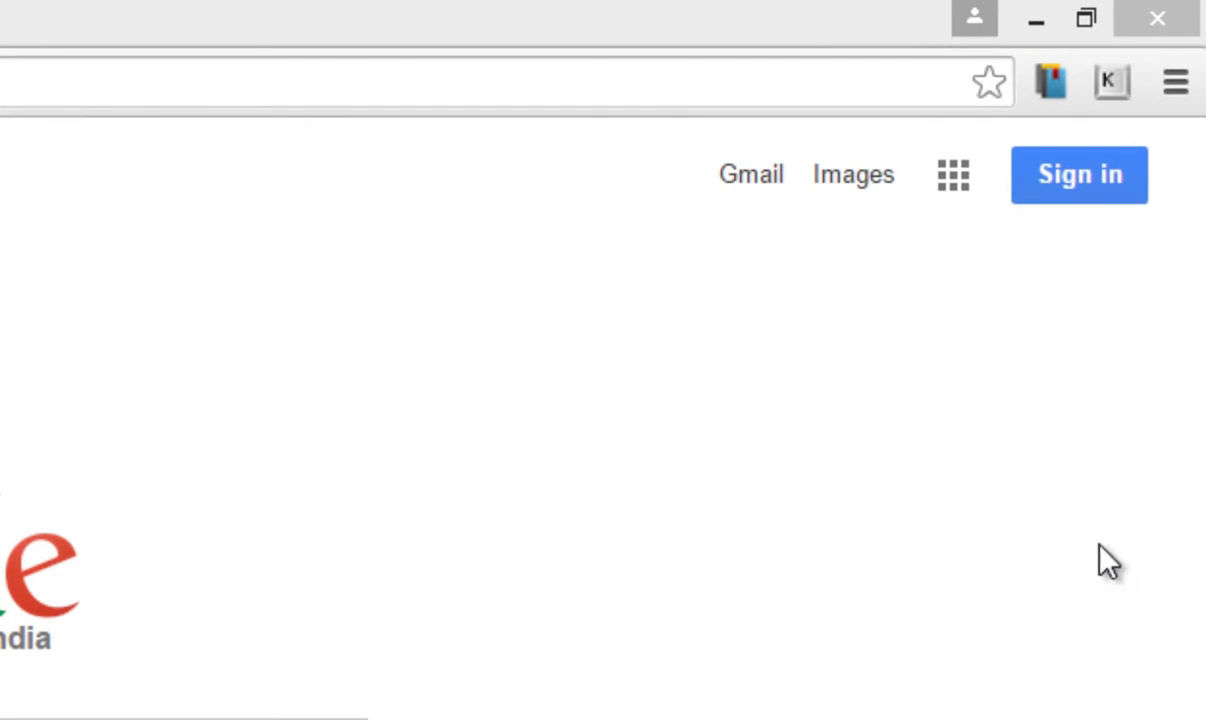
Step: Sign in to the Google account by entering its password
left_click(1112, 190)
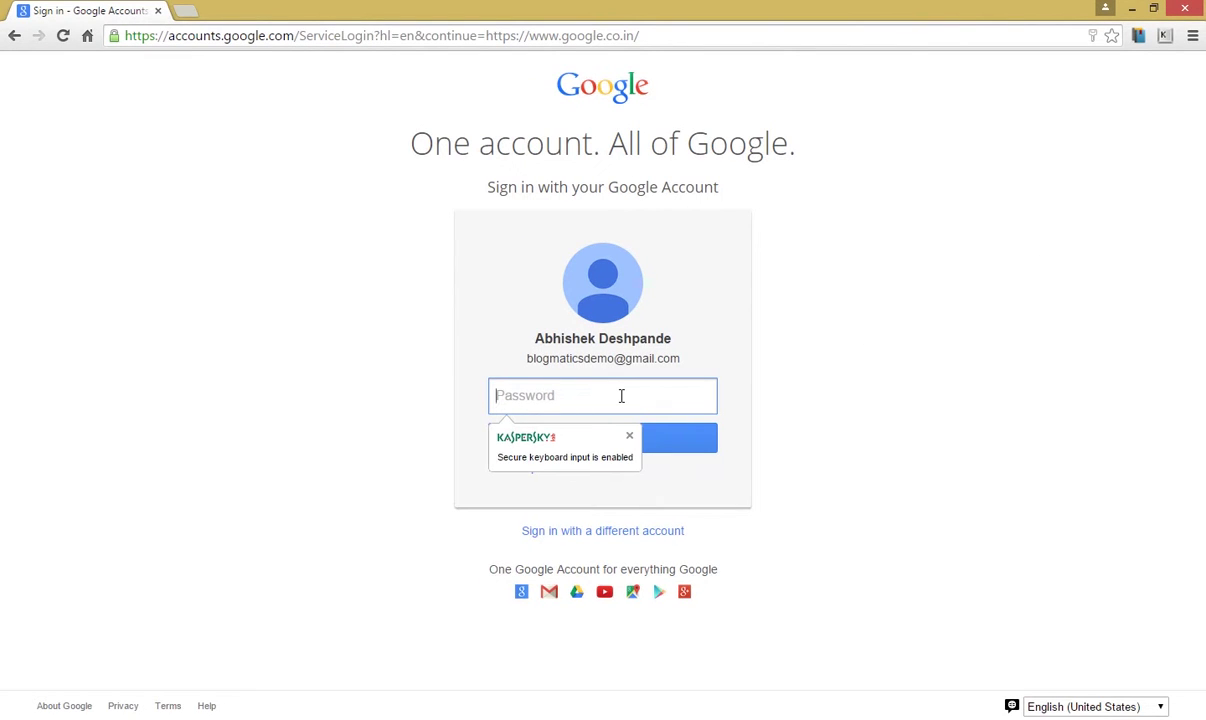
type("************")
key("Return")
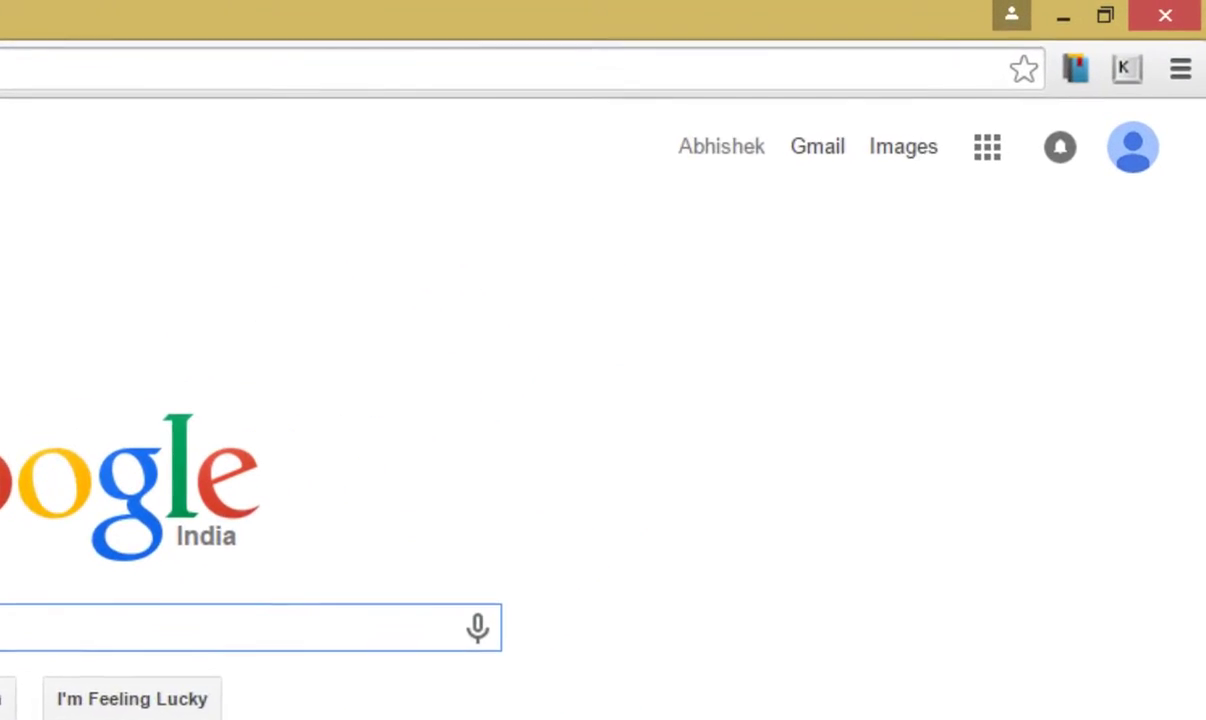
Step: Launch Google+ from the Google apps grid and go to the account's own profile page
left_click(962, 188)
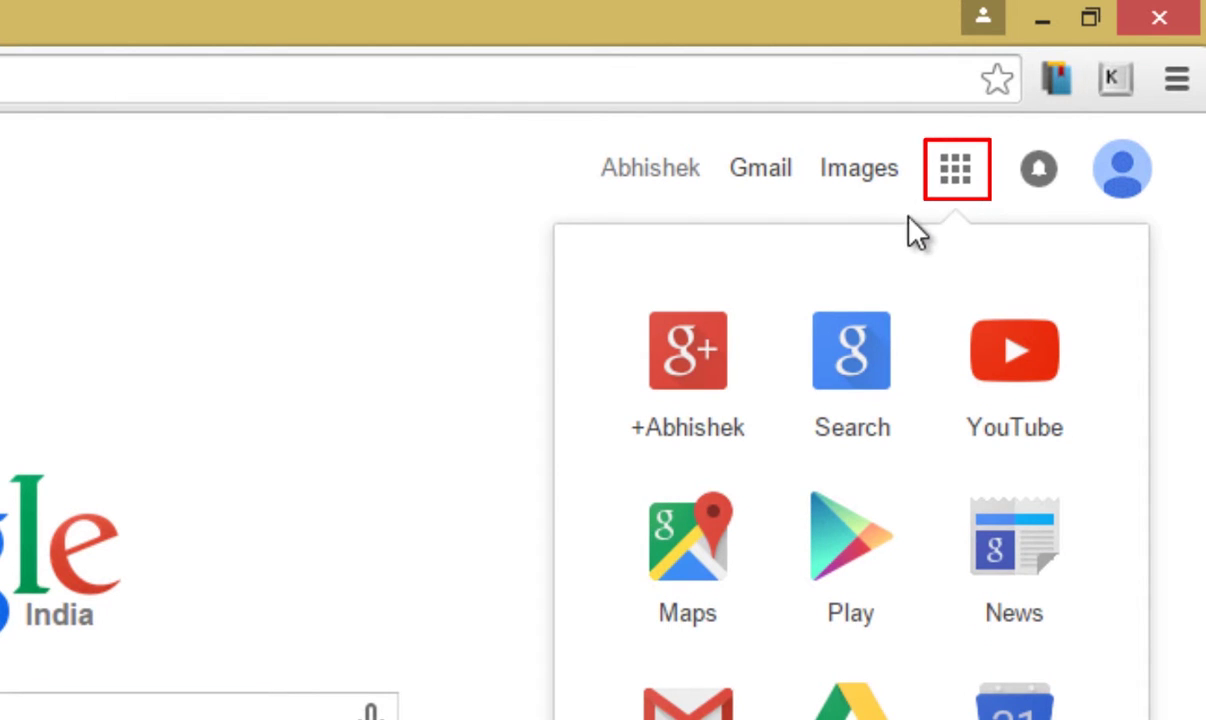
left_click(693, 396)
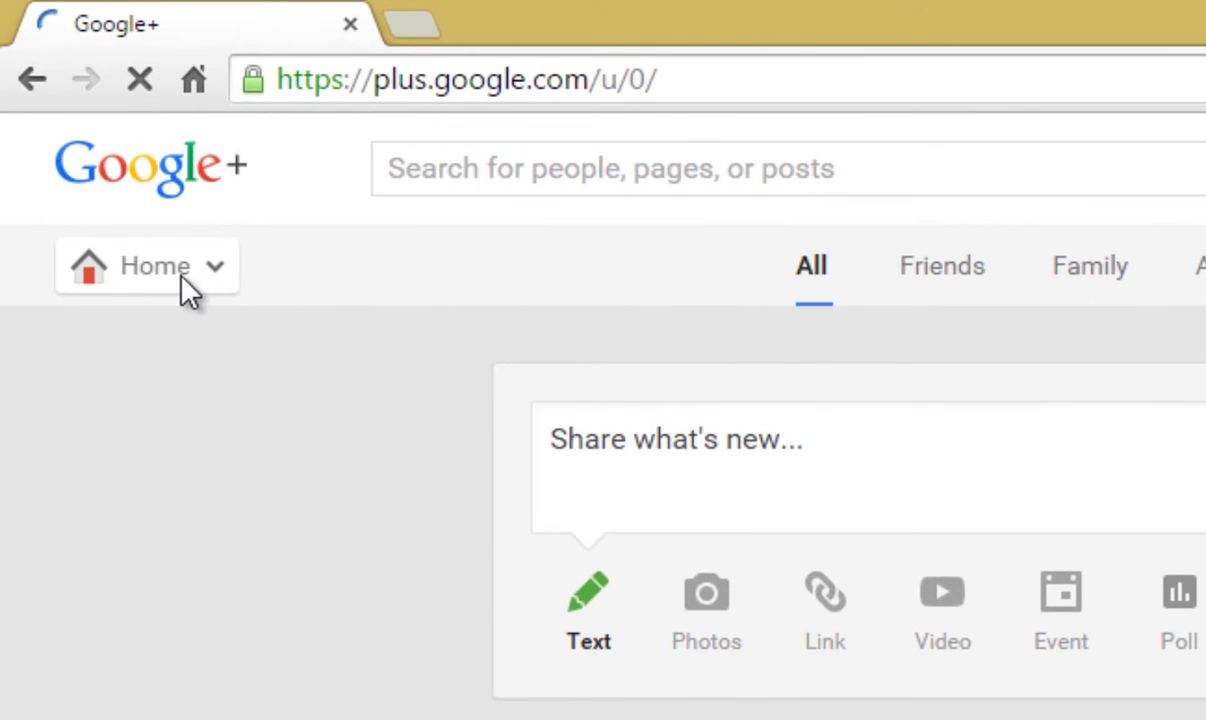
left_click(190, 290)
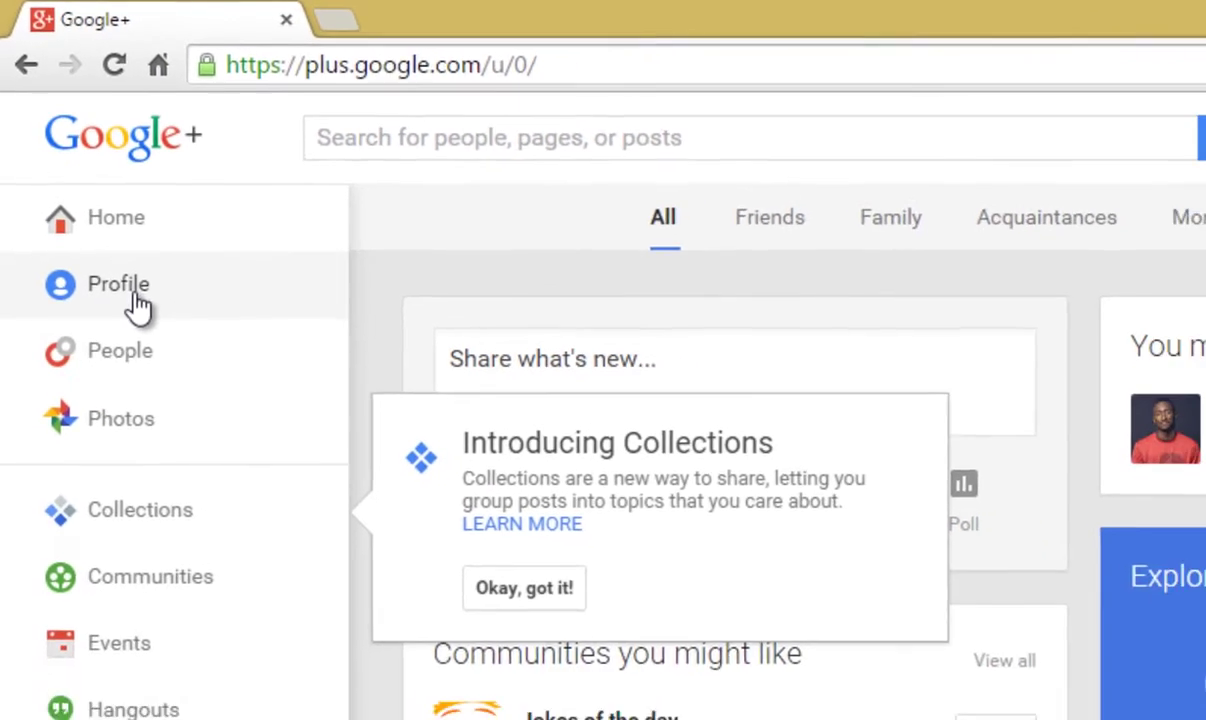
left_click(168, 372)
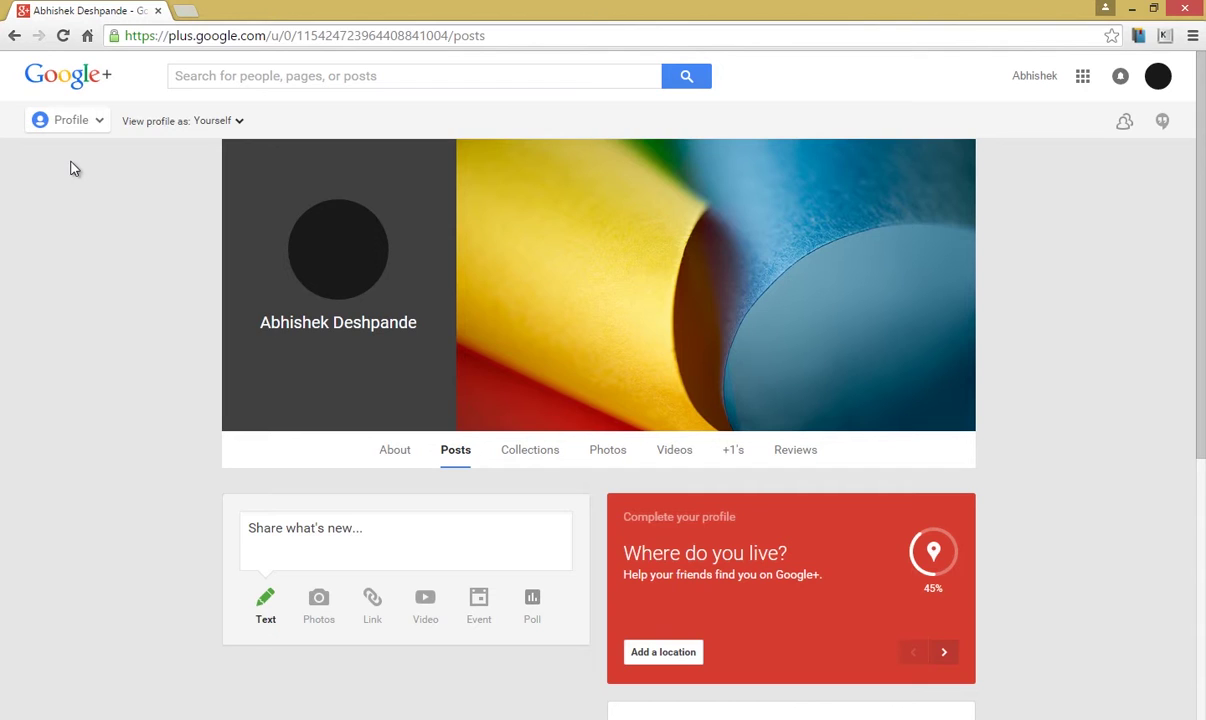
mouse_move(338, 249)
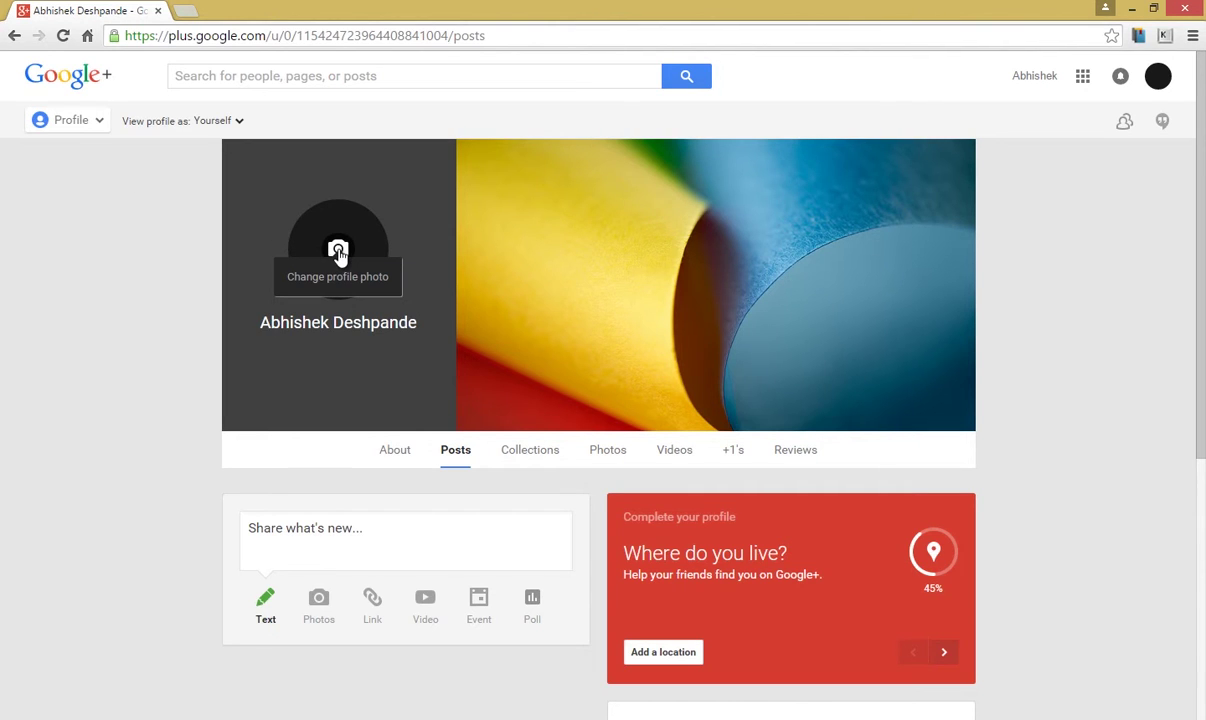
Step: Open the profile-photo chooser and browse its Albums and Web camera sources before returning to Upload
left_click(338, 252)
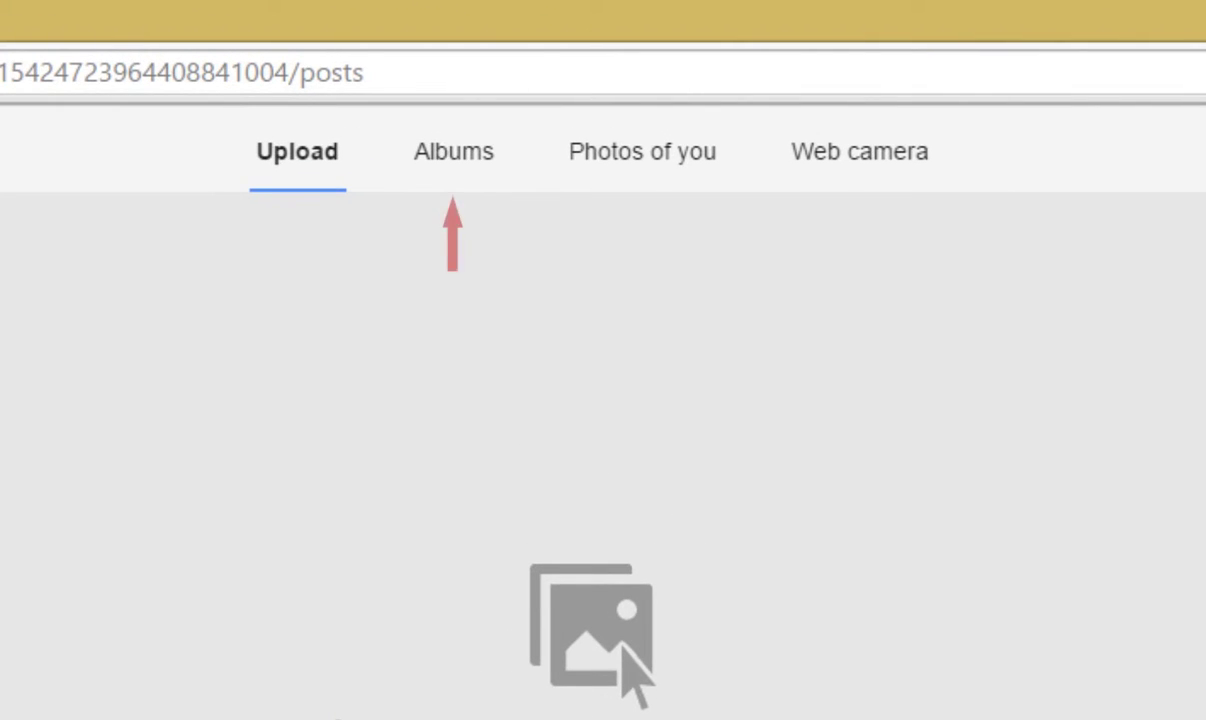
left_click(468, 163)
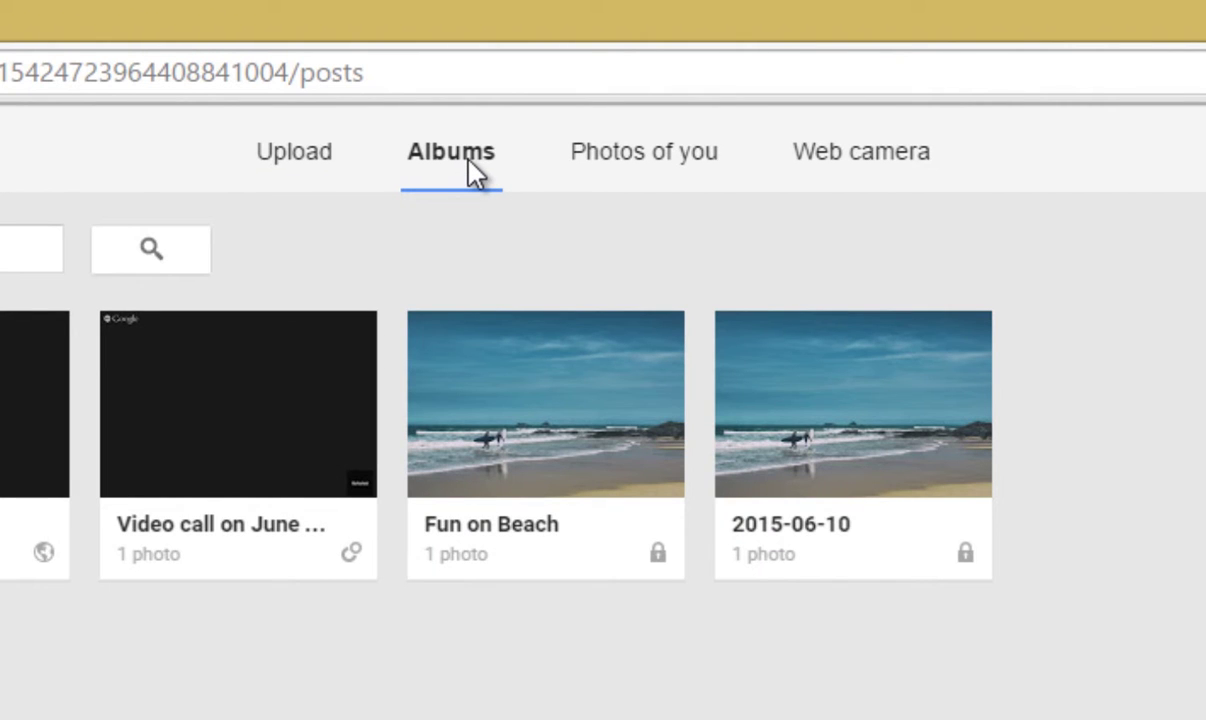
left_click(889, 178)
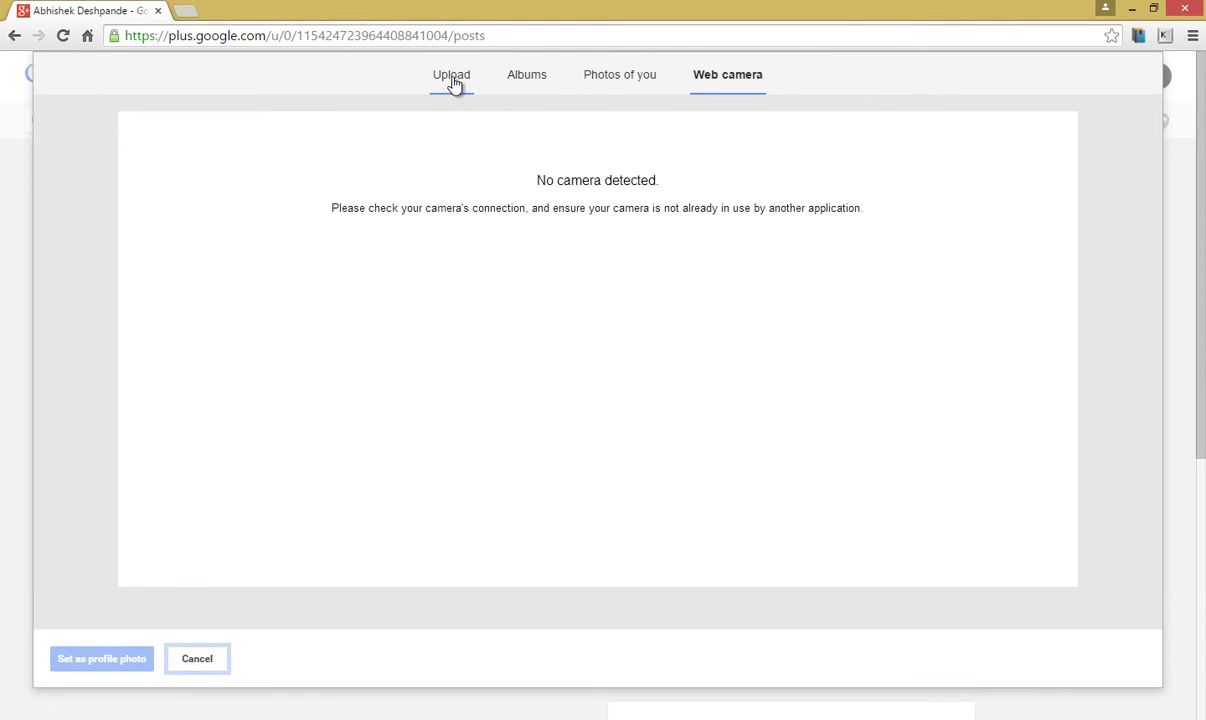
left_click(453, 80)
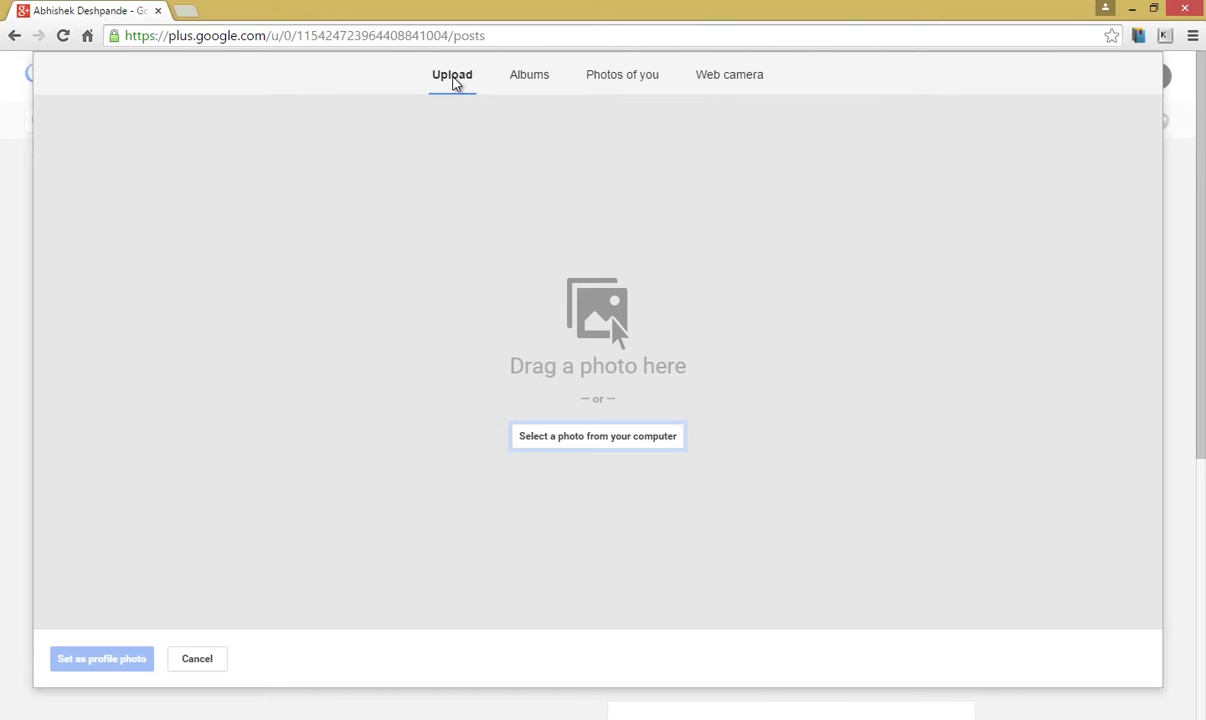
Step: Upload WP_20141119_11_03_22_Pro 2, crop it to frame the face, and set it as profile photo
left_click(596, 445)
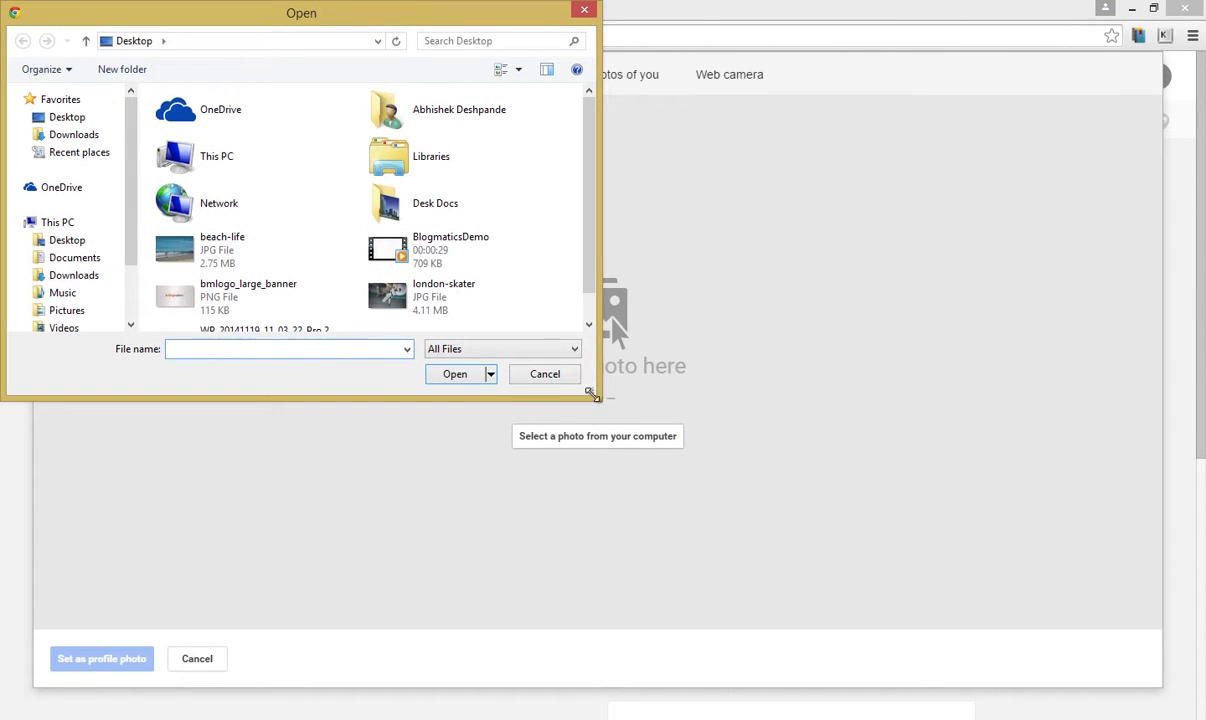
scroll(400, 250, "down", 1)
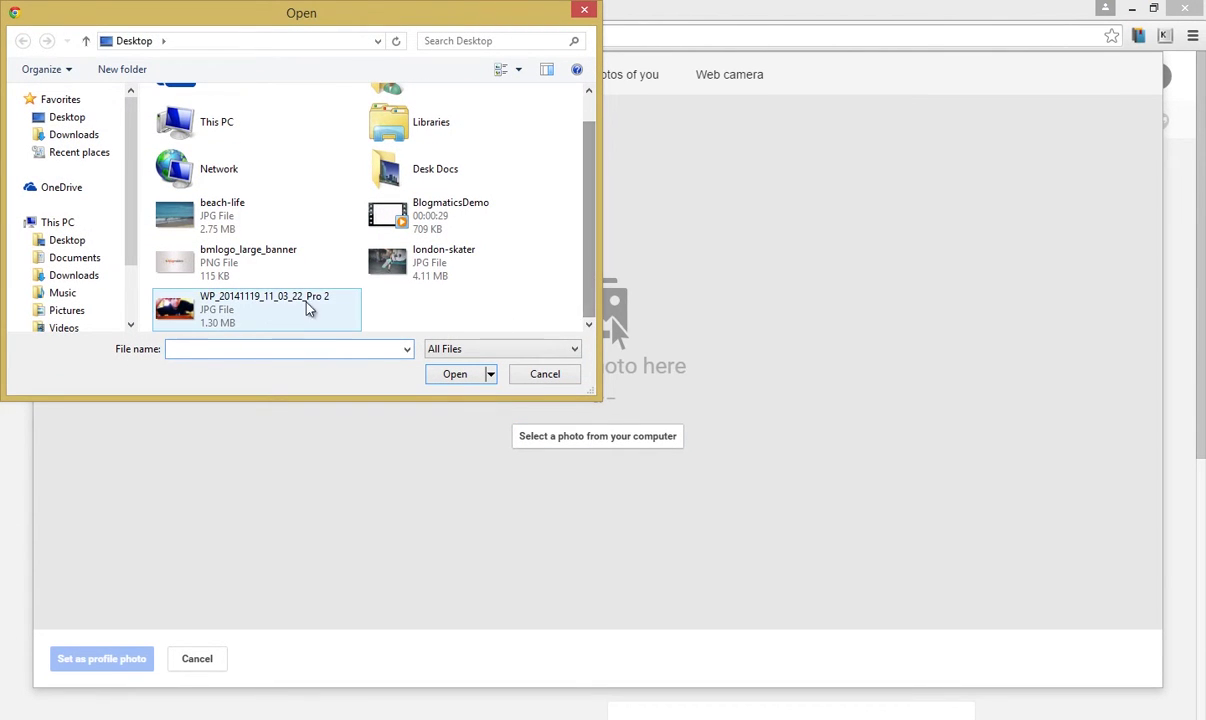
left_click(263, 316)
left_click(460, 378)
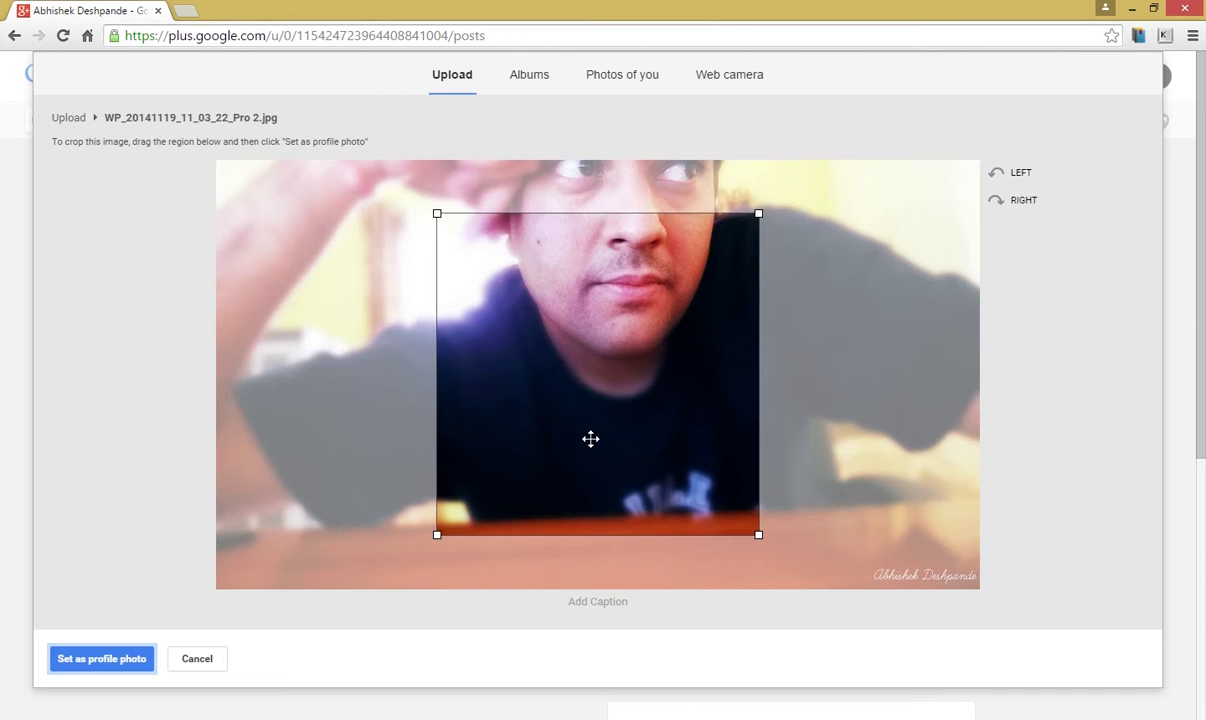
left_click_drag(599, 415, 608, 374)
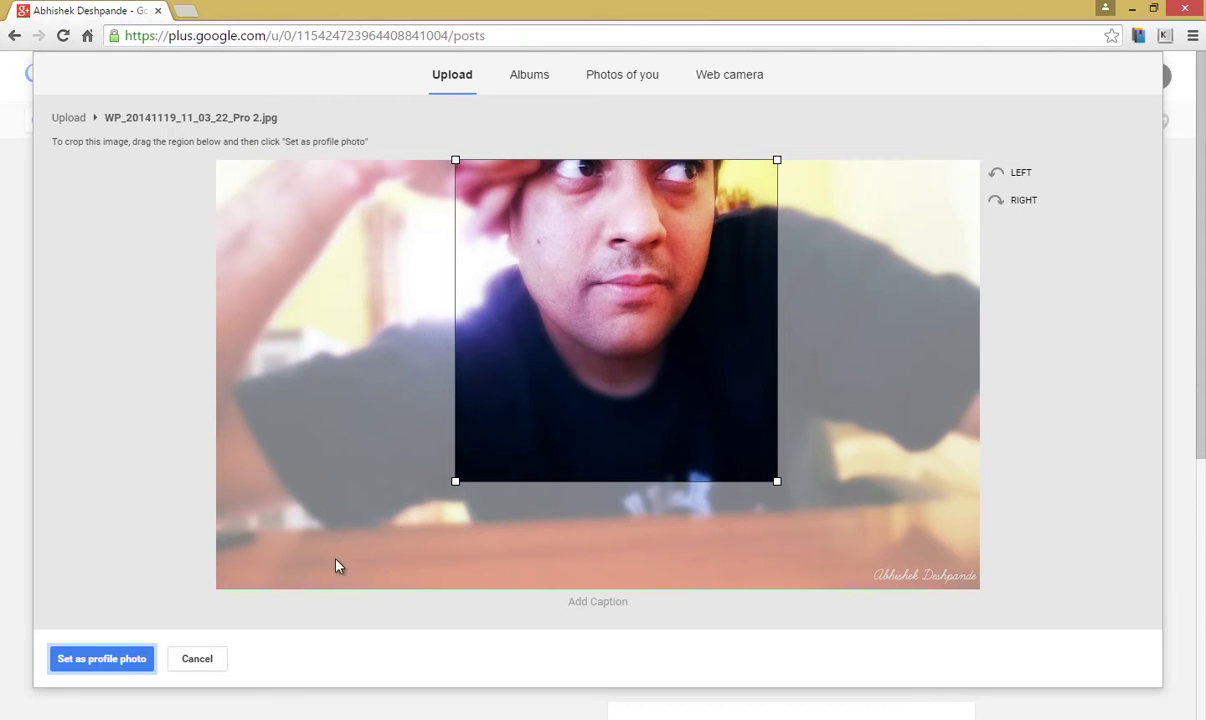
left_click(128, 667)
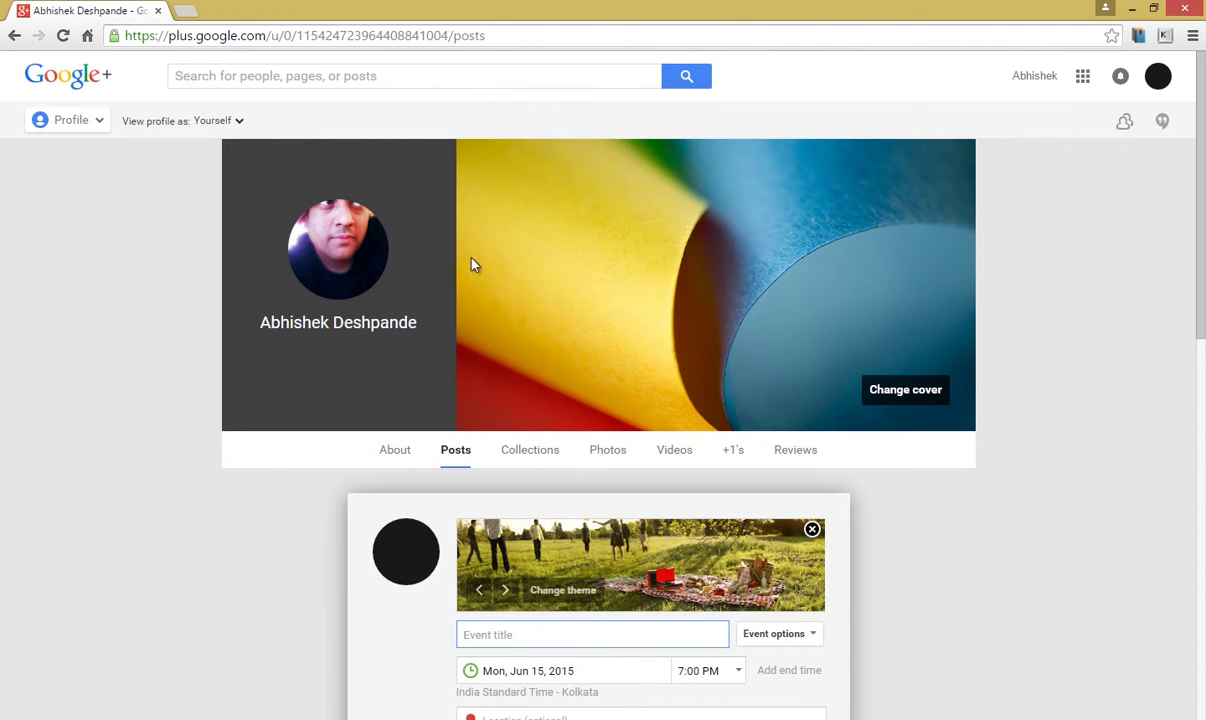
Step: Open the cover-photo picker, browse the Upload and Albums sources, then return to the stock Gallery
mouse_move(505, 288)
left_click(907, 400)
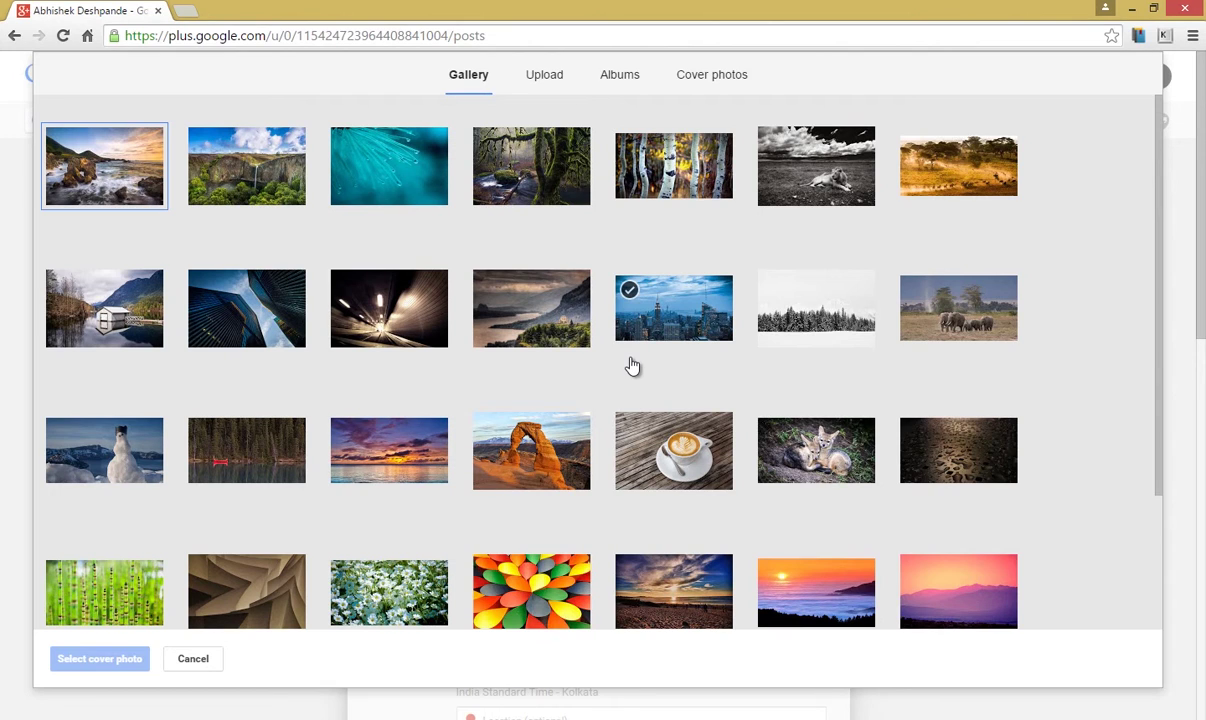
left_click(552, 80)
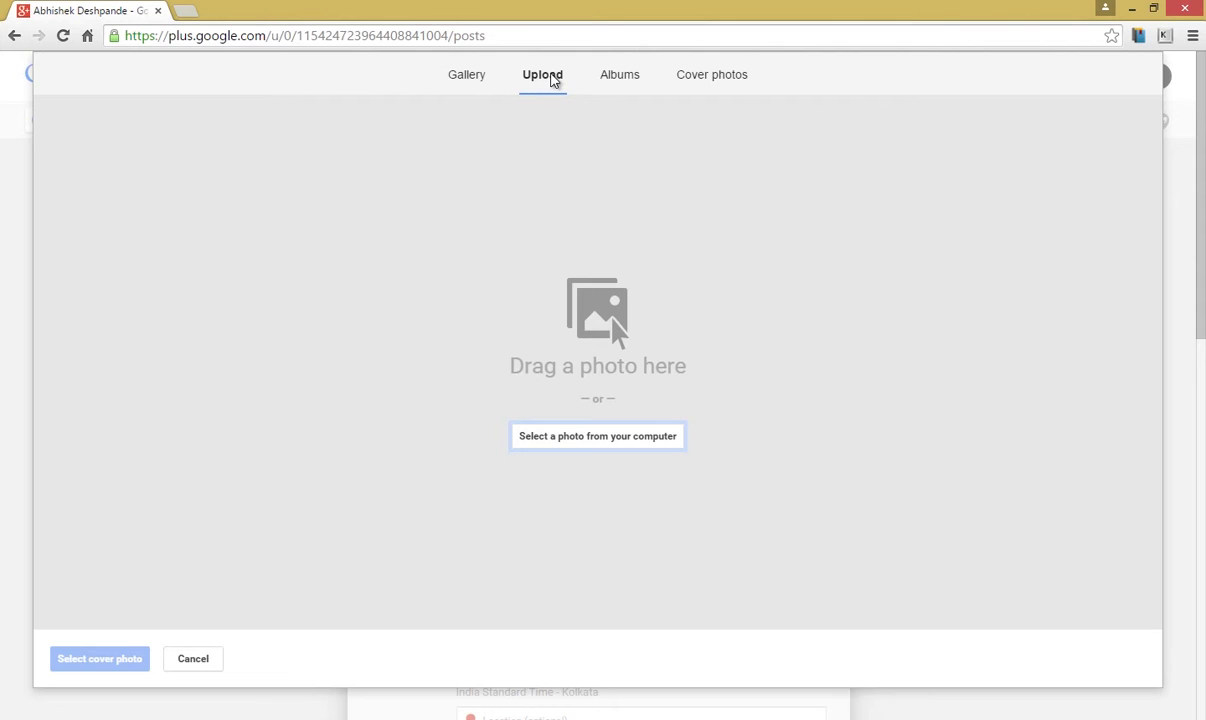
left_click(621, 82)
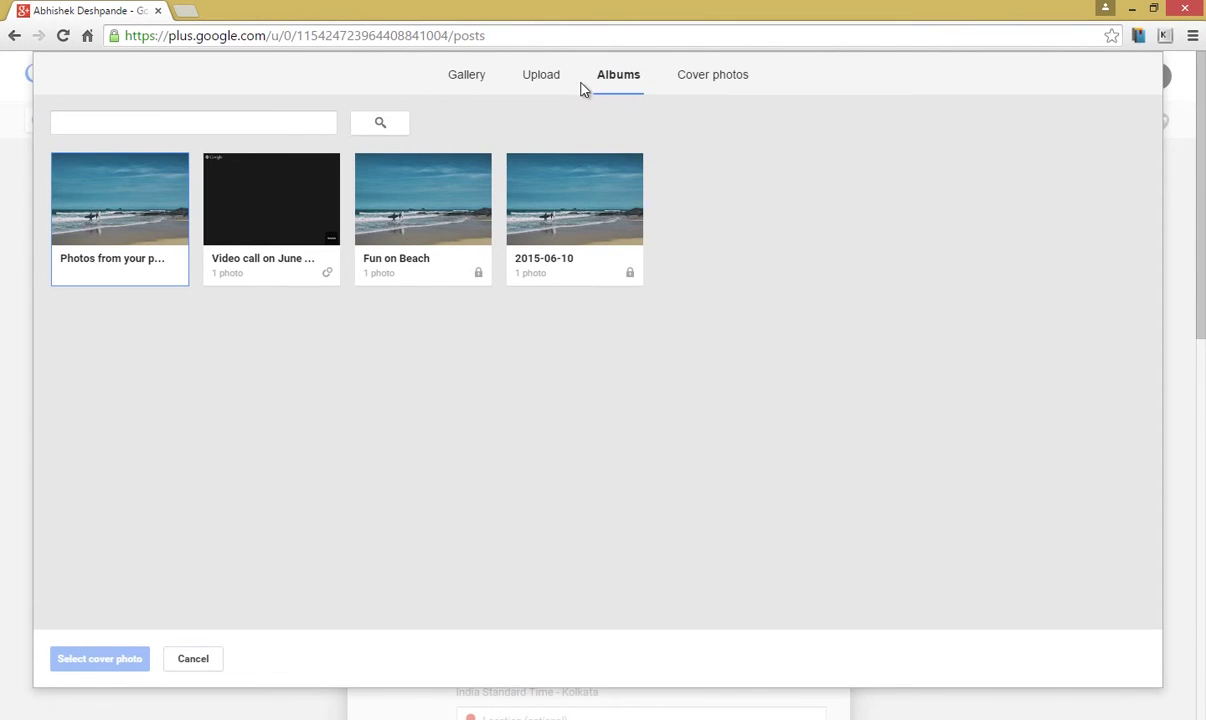
left_click(468, 78)
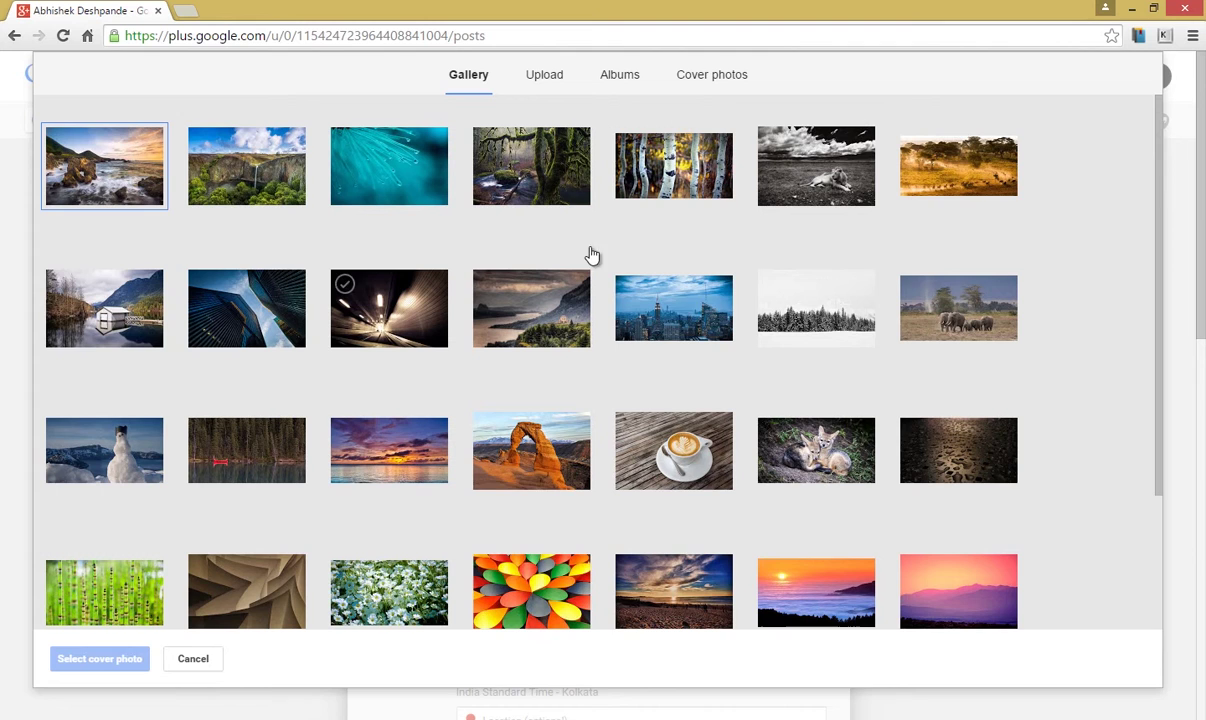
Step: Pick the city skyline stock image, nudge its crop upward, and apply it as the cover
left_click(678, 332)
mouse_move(538, 444)
left_mouse_down()
mouse_move(538, 421)
mouse_move(554, 427)
left_mouse_up()
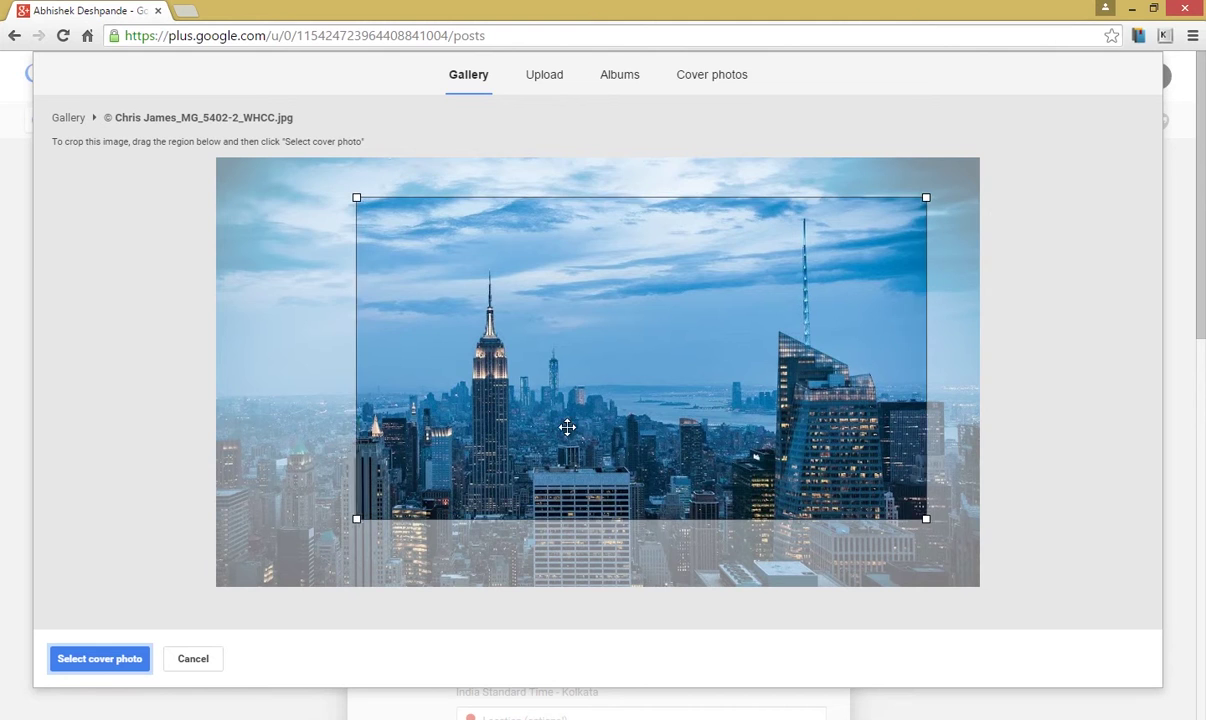
left_click(107, 663)
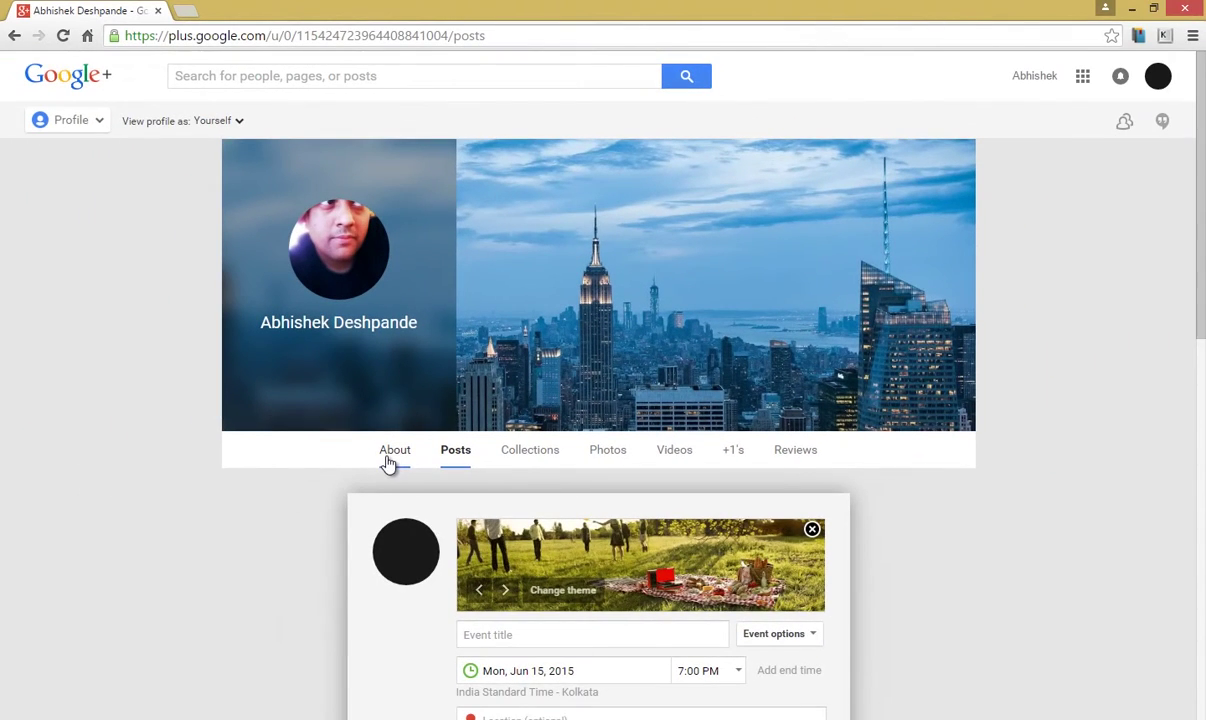
Step: Open the profile's About page and scroll down to the Story card
left_click(389, 462)
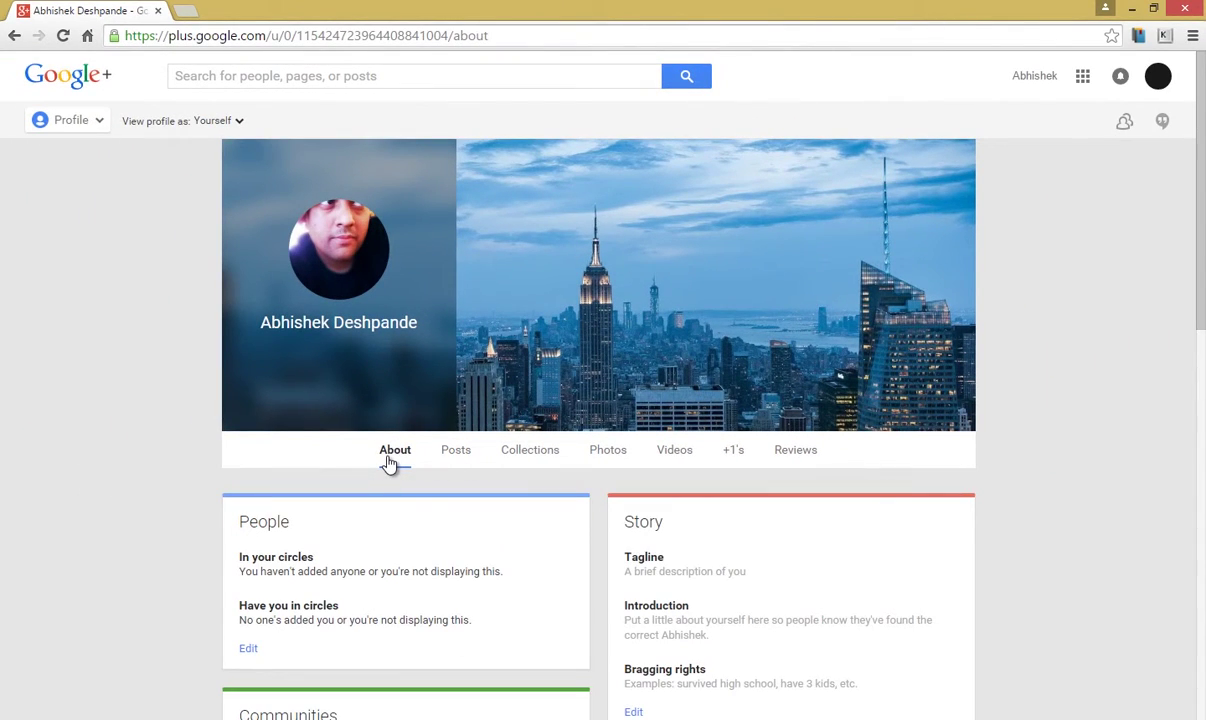
scroll(391, 461, "down", 1)
scroll(391, 461, "down", 1)
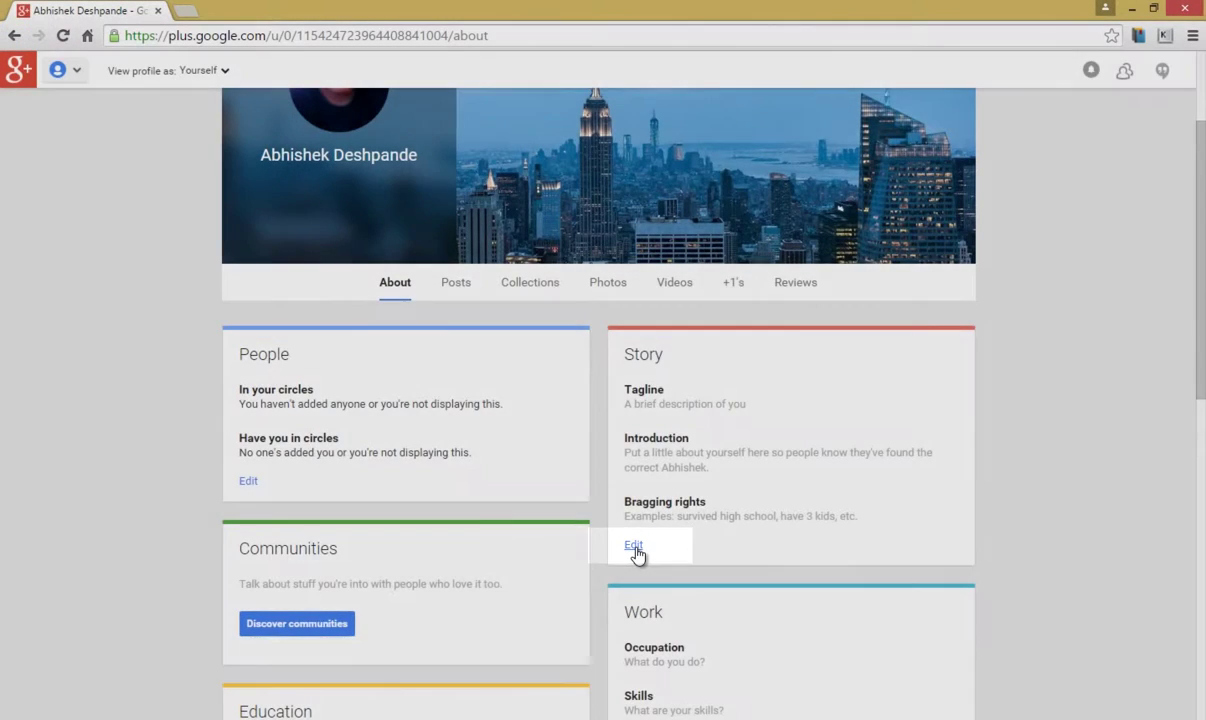
Step: Save the Story tagline 'Blog Your Way' and the Blogmatics blogging know-how introduction
left_click(634, 548)
left_click(498, 264)
type("Blog Your Way")
left_click(515, 393)
type("Blogmatics is a website about the know-how of blogging.")
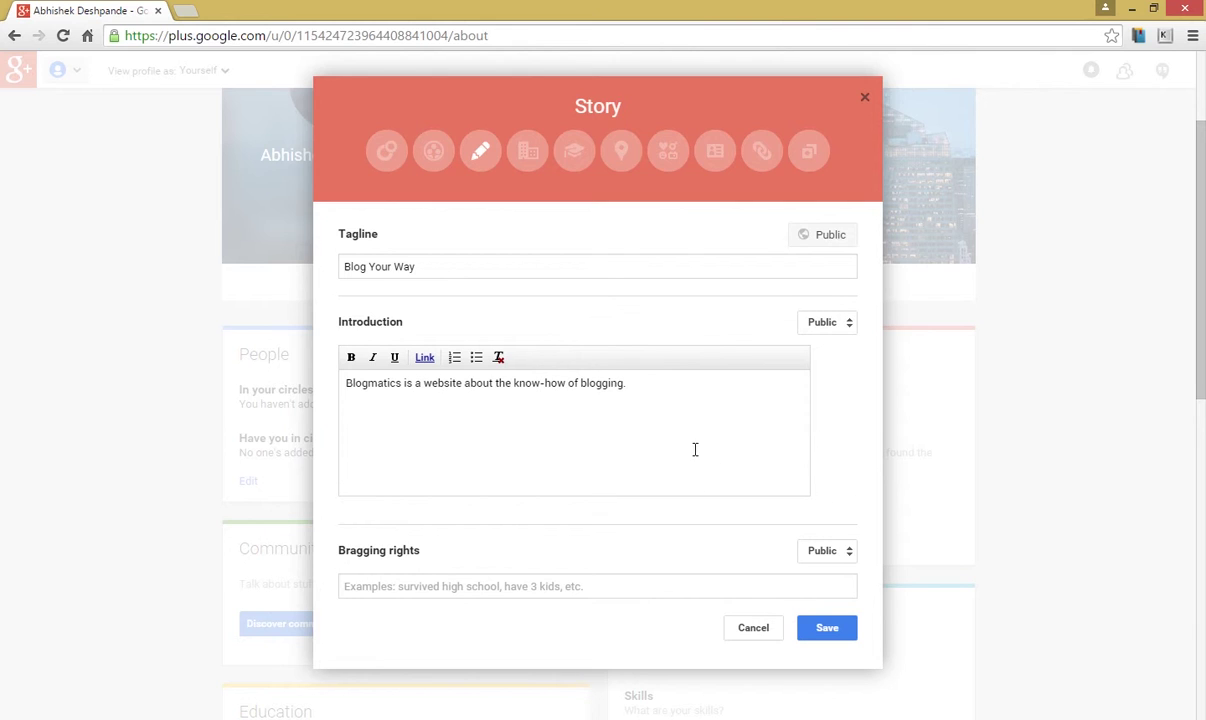
left_click(829, 628)
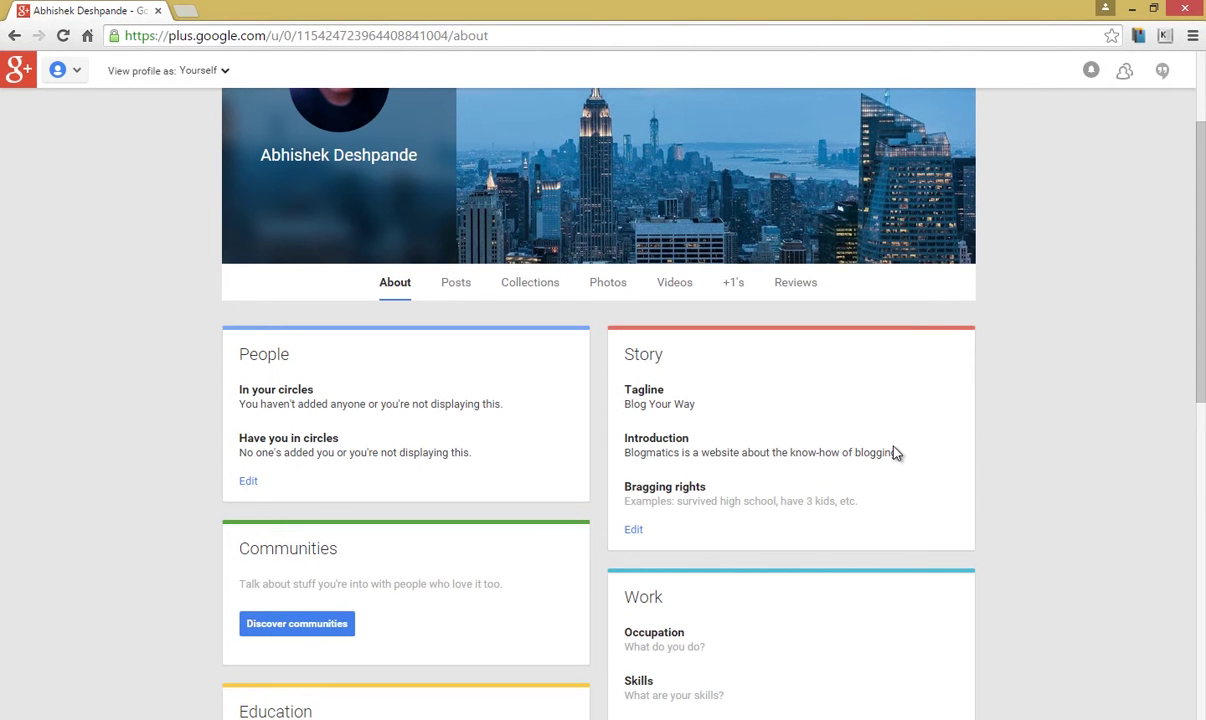
scroll(896, 453, "down", 1)
scroll(866, 536, "down", 1)
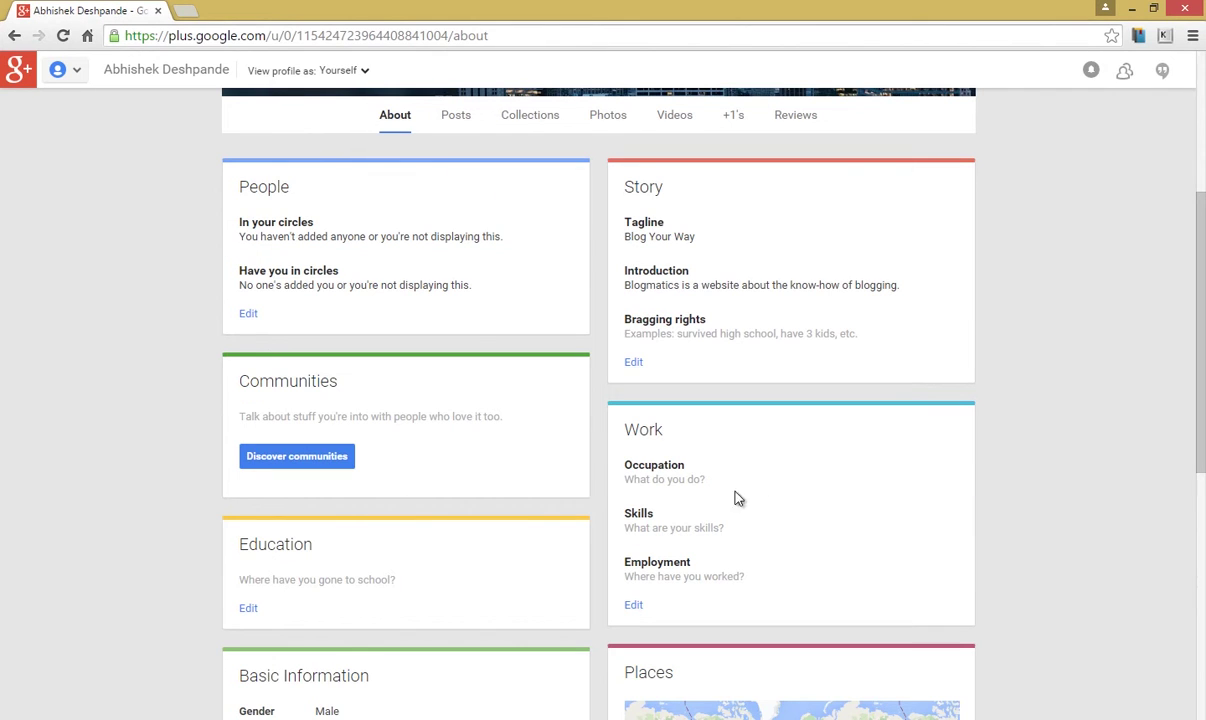
scroll(753, 591, "down", 3)
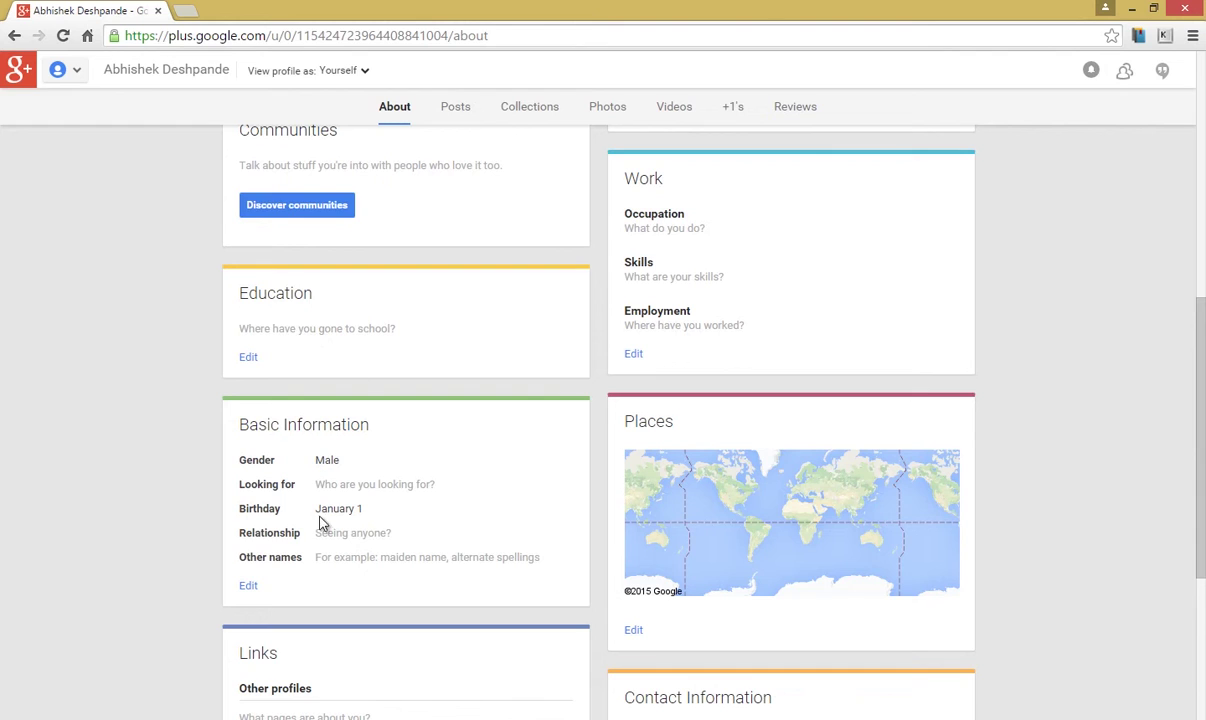
scroll(379, 578, "down", 1)
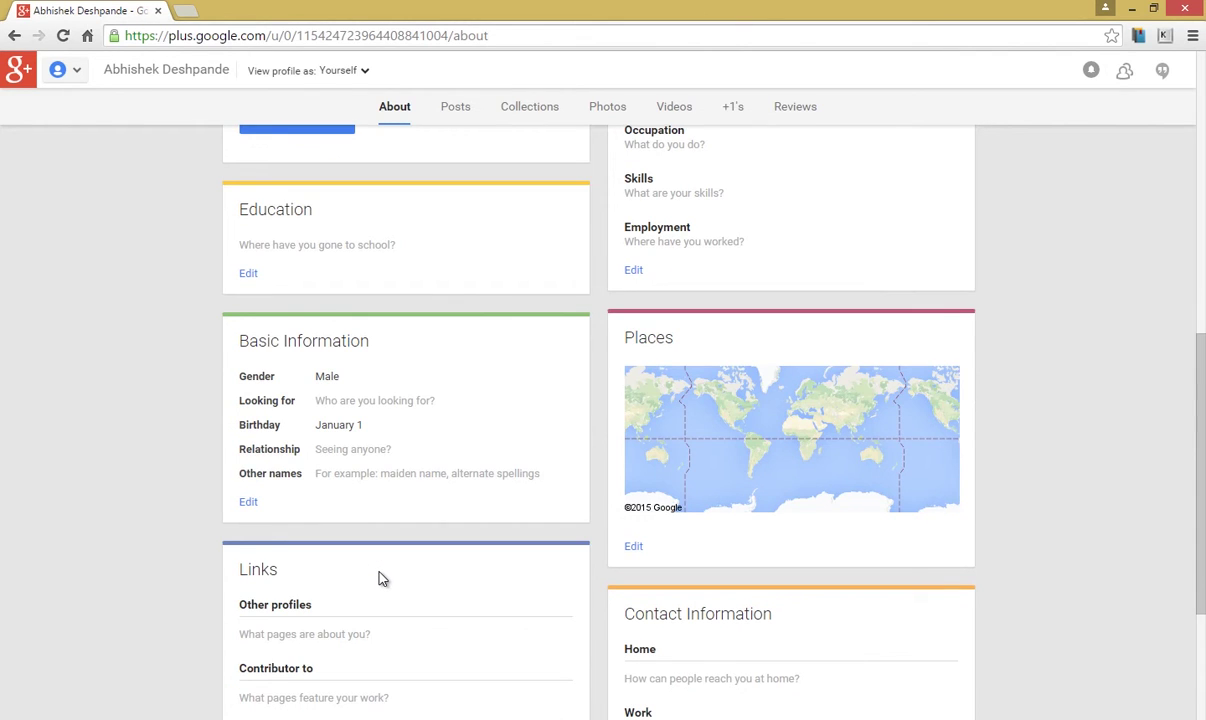
scroll(379, 578, "down", 1)
scroll(379, 578, "down", 1)
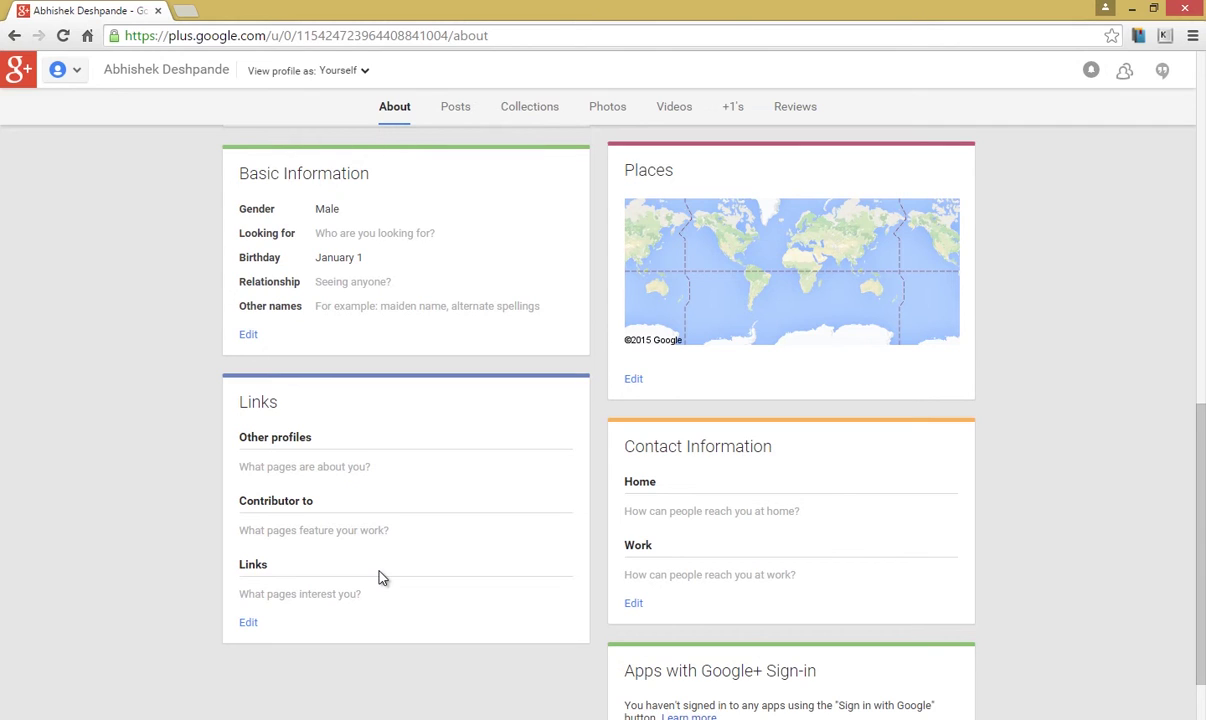
scroll(379, 578, "down", 1)
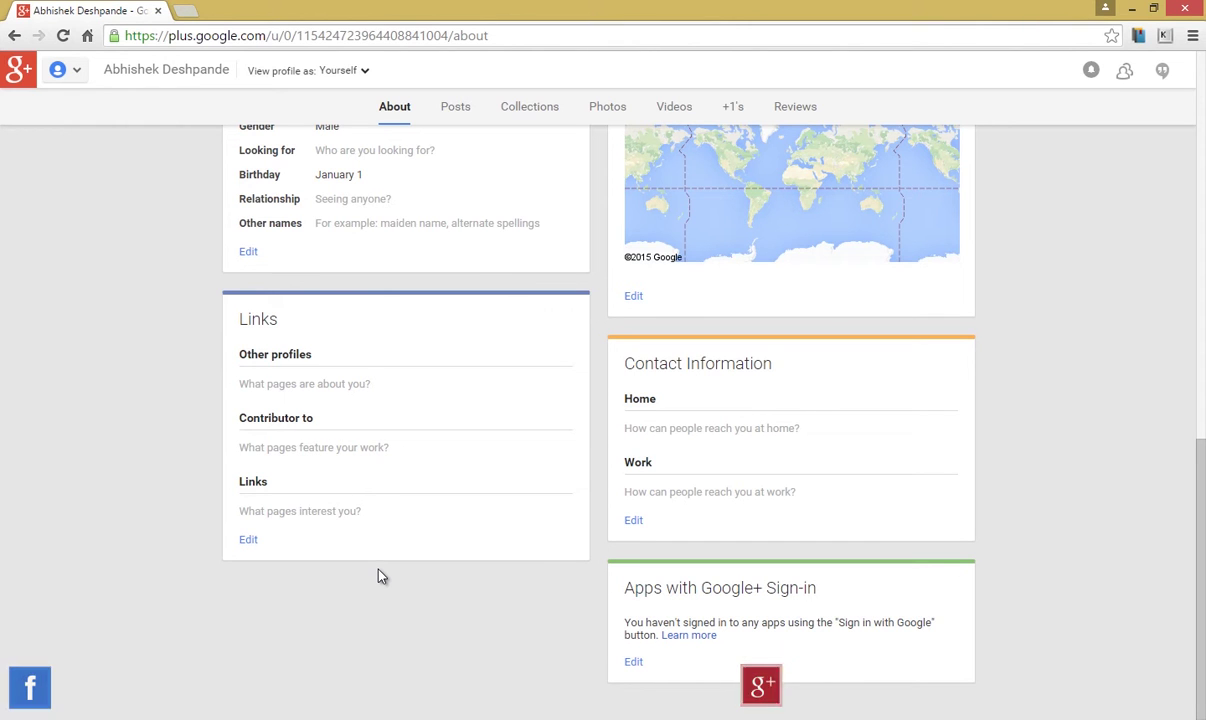
scroll(380, 576, "up", 10)
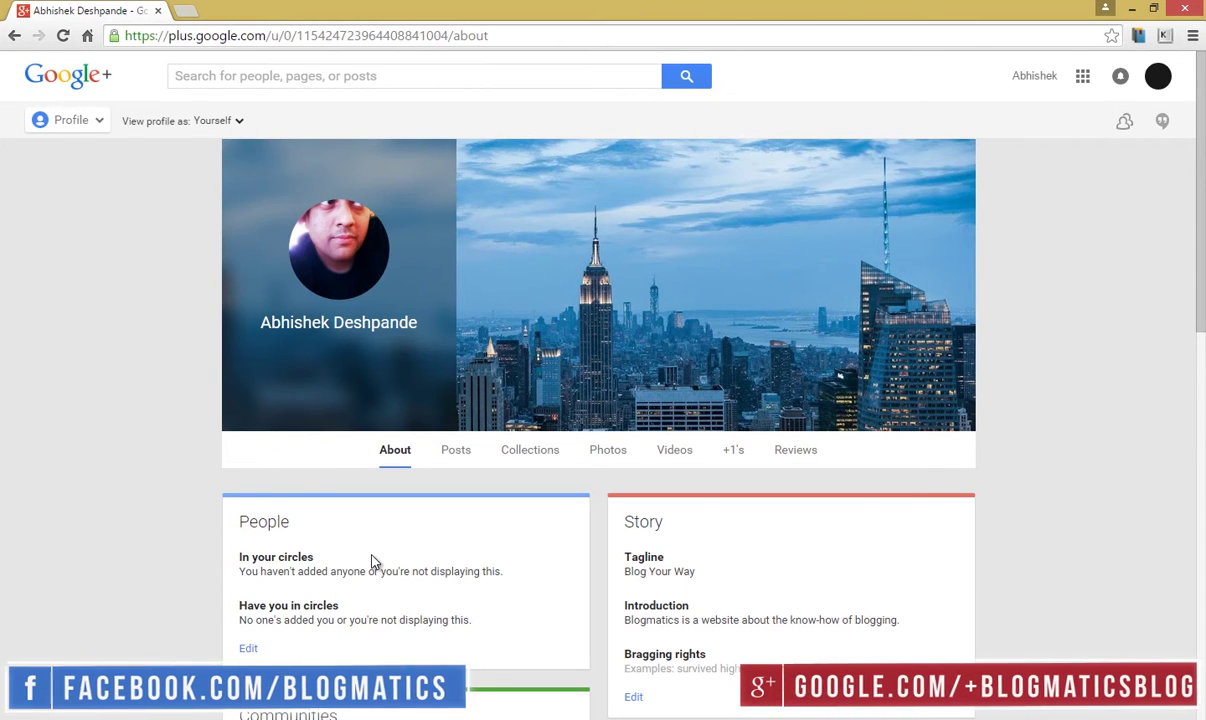